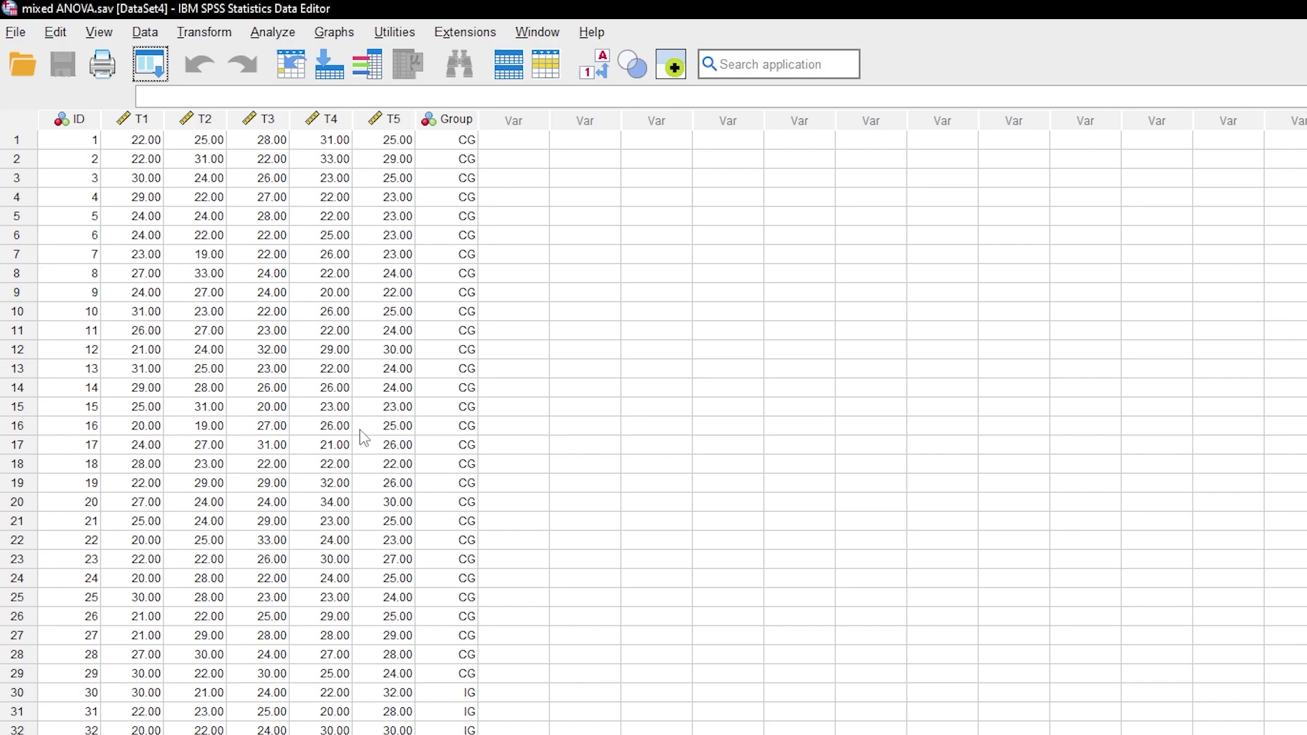
Step: Split the file by Group, organizing output separately for each group
left_click(145, 32)
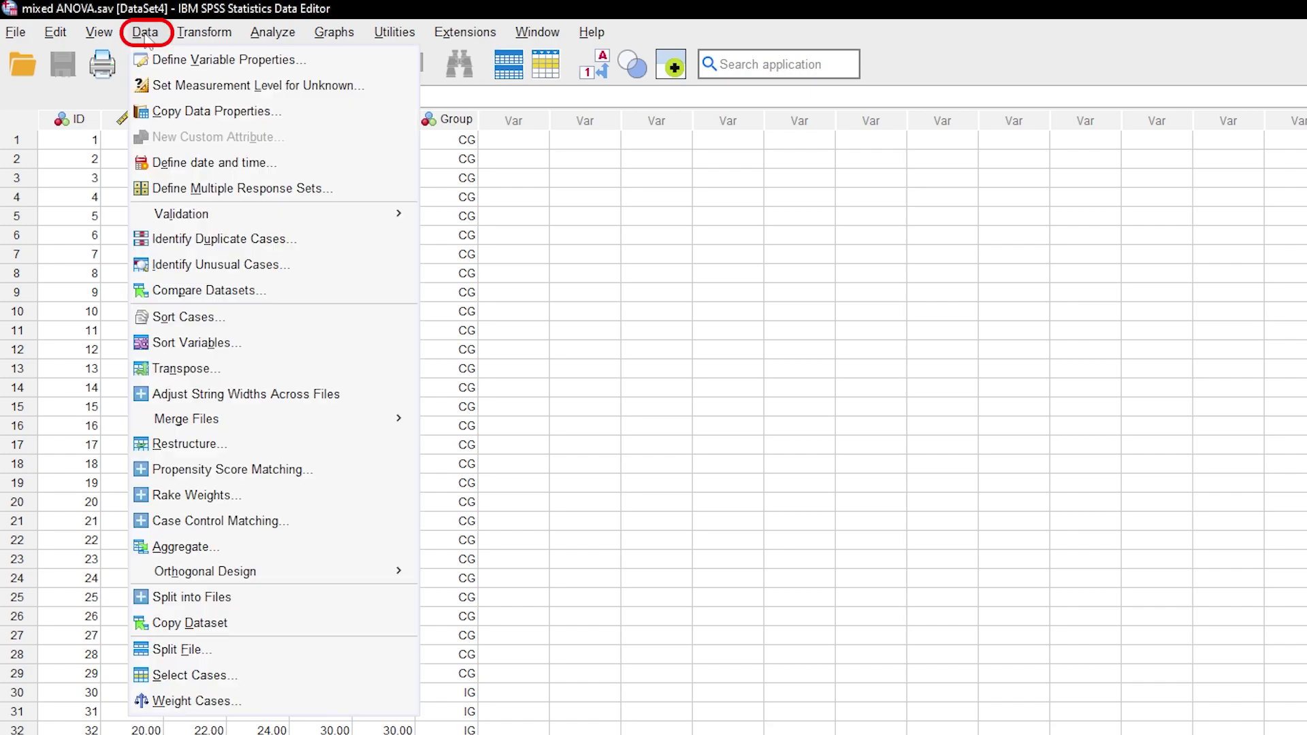
left_click(205, 659)
left_click(964, 442)
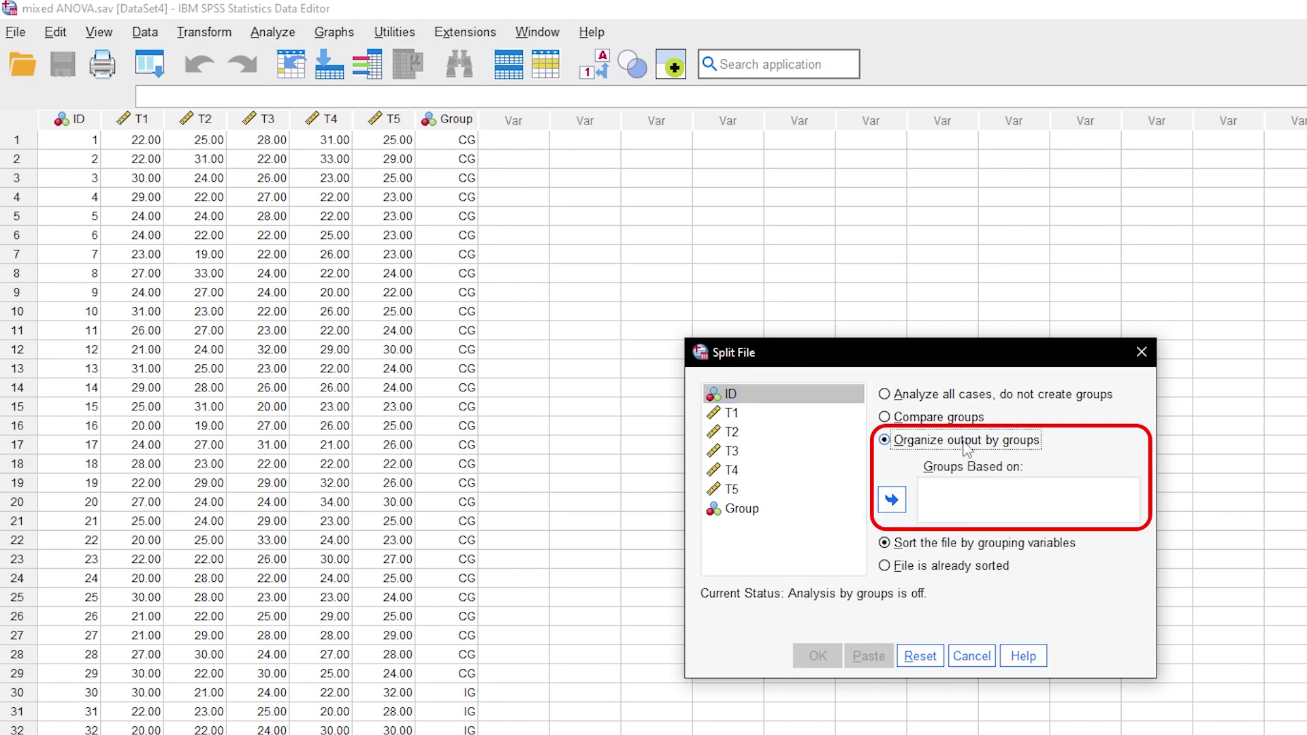
left_click(742, 509)
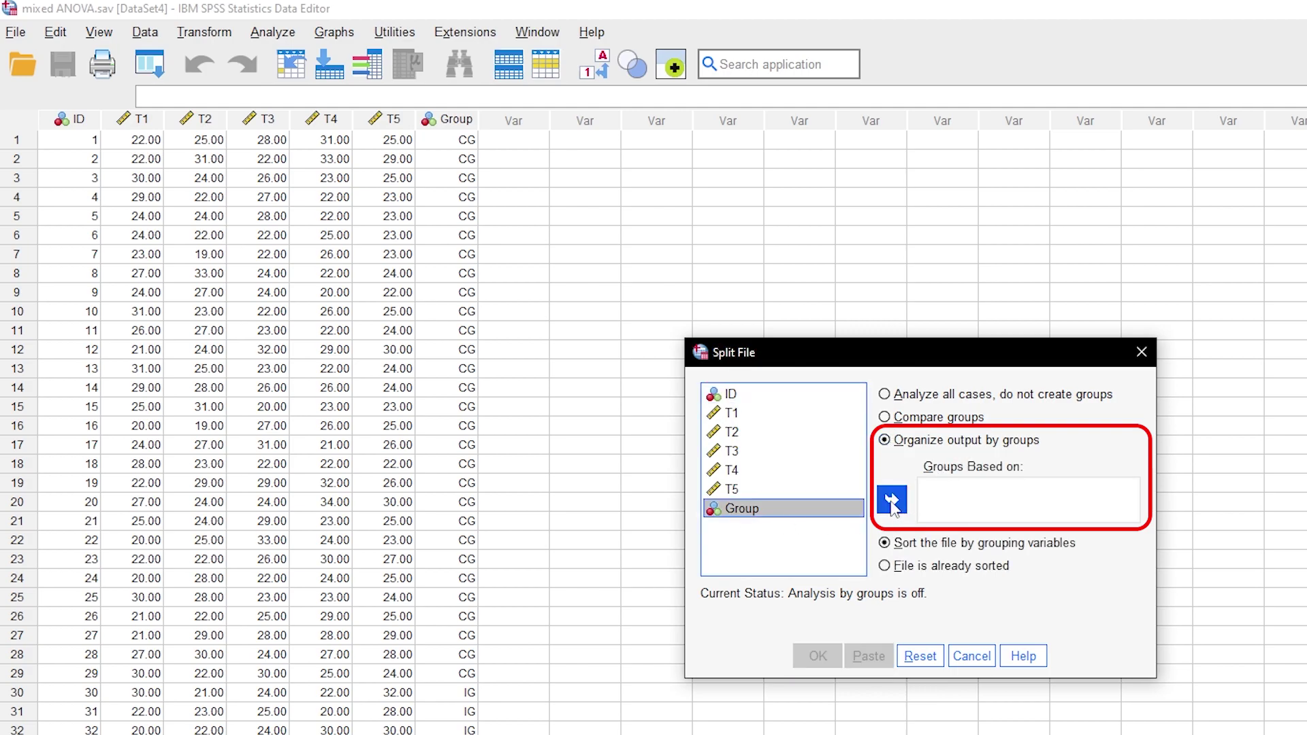
left_click(891, 499)
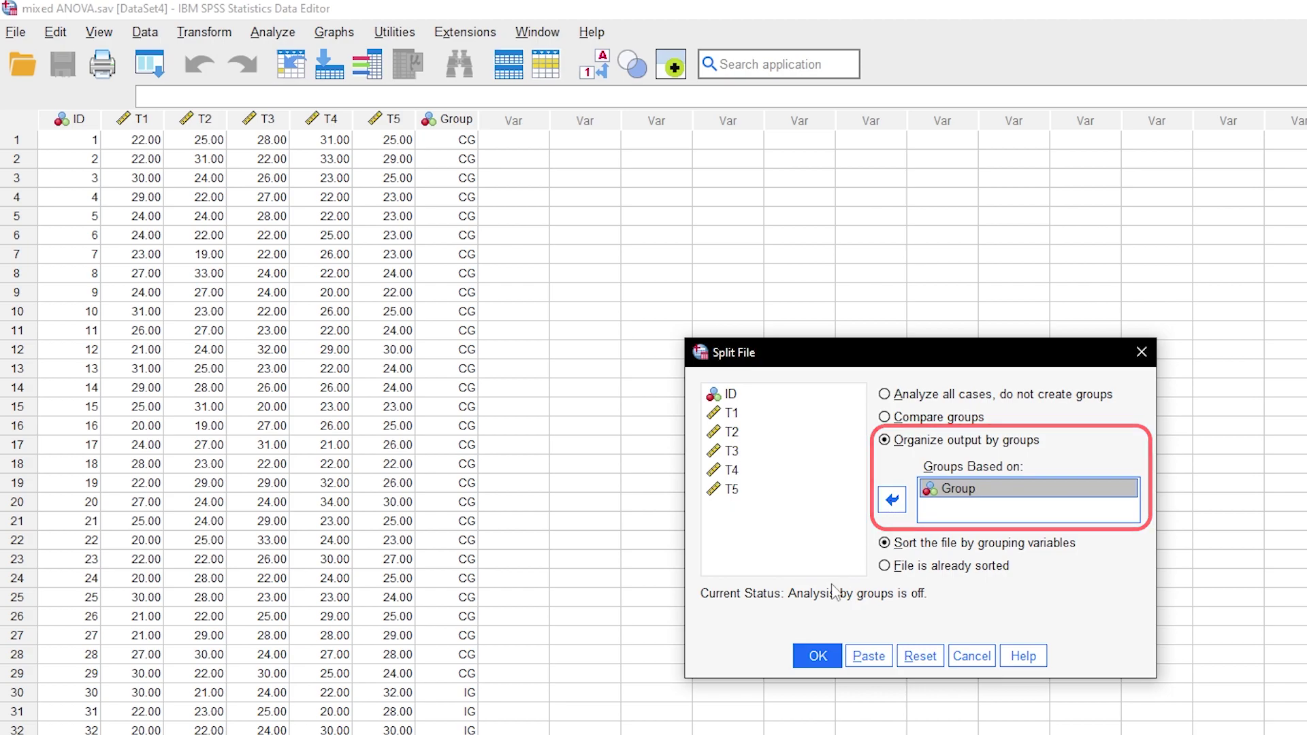
left_click(834, 662)
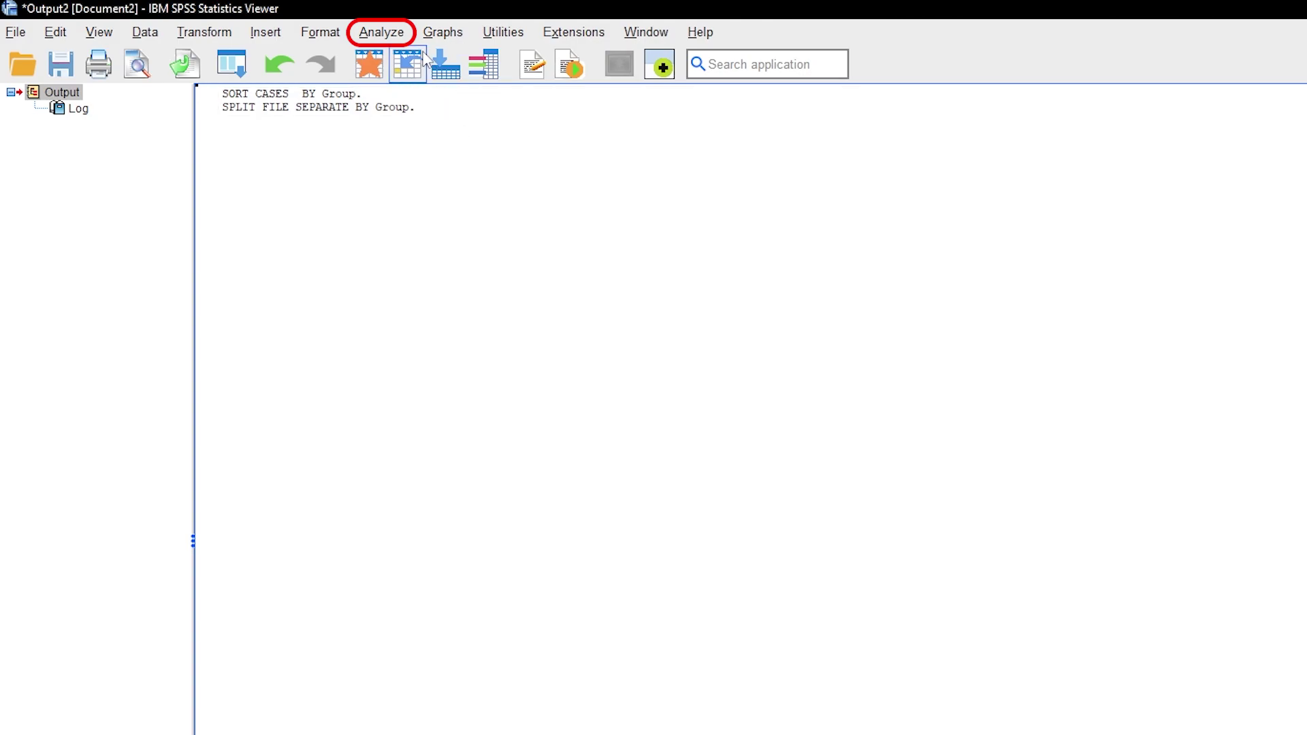
Step: Run Frequencies on T1–T5 reporting only the variance, with frequency tables suppressed
left_click(398, 40)
mouse_move(439, 131)
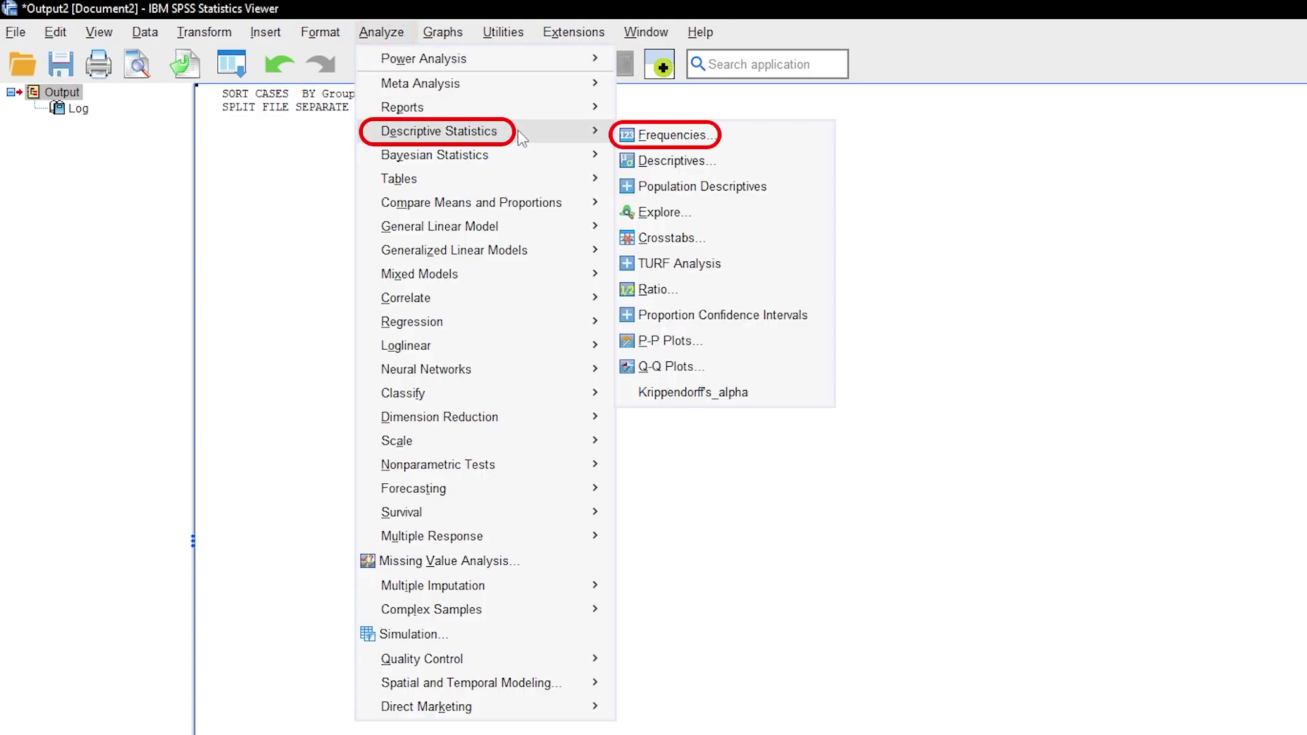
left_click(669, 136)
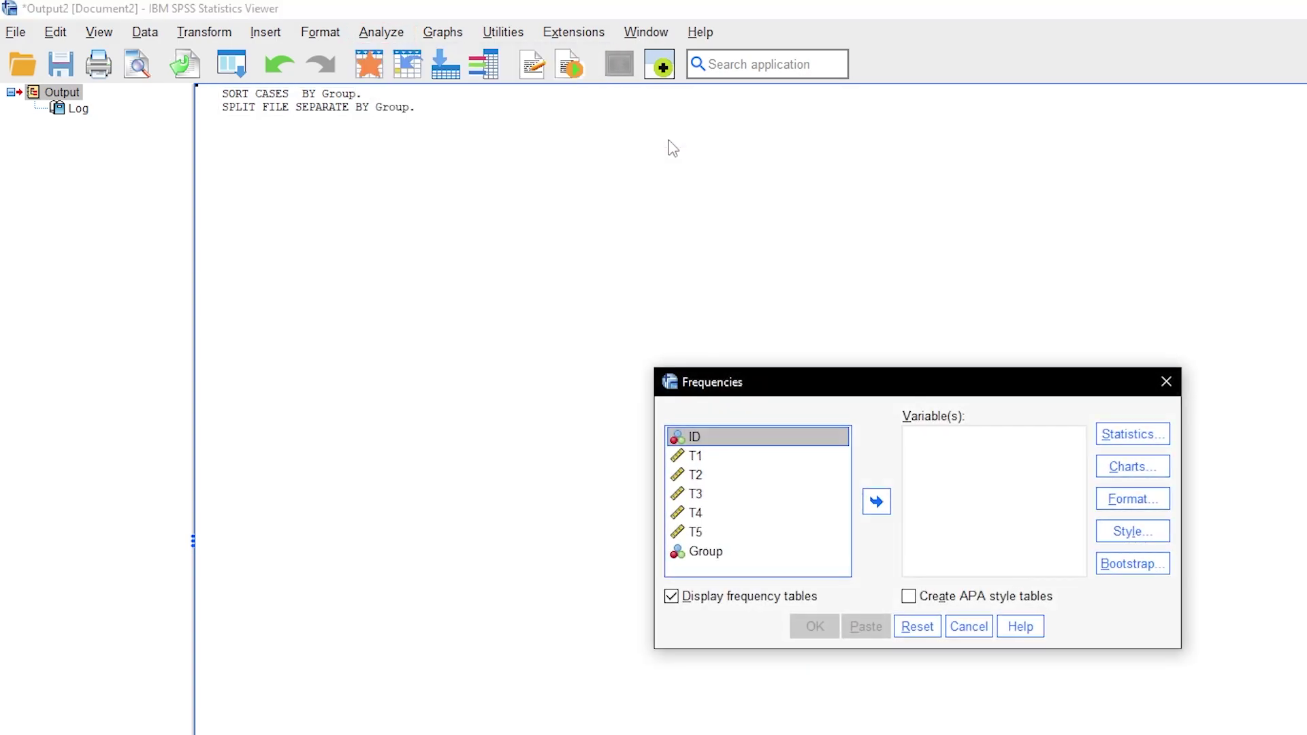
left_click(701, 459)
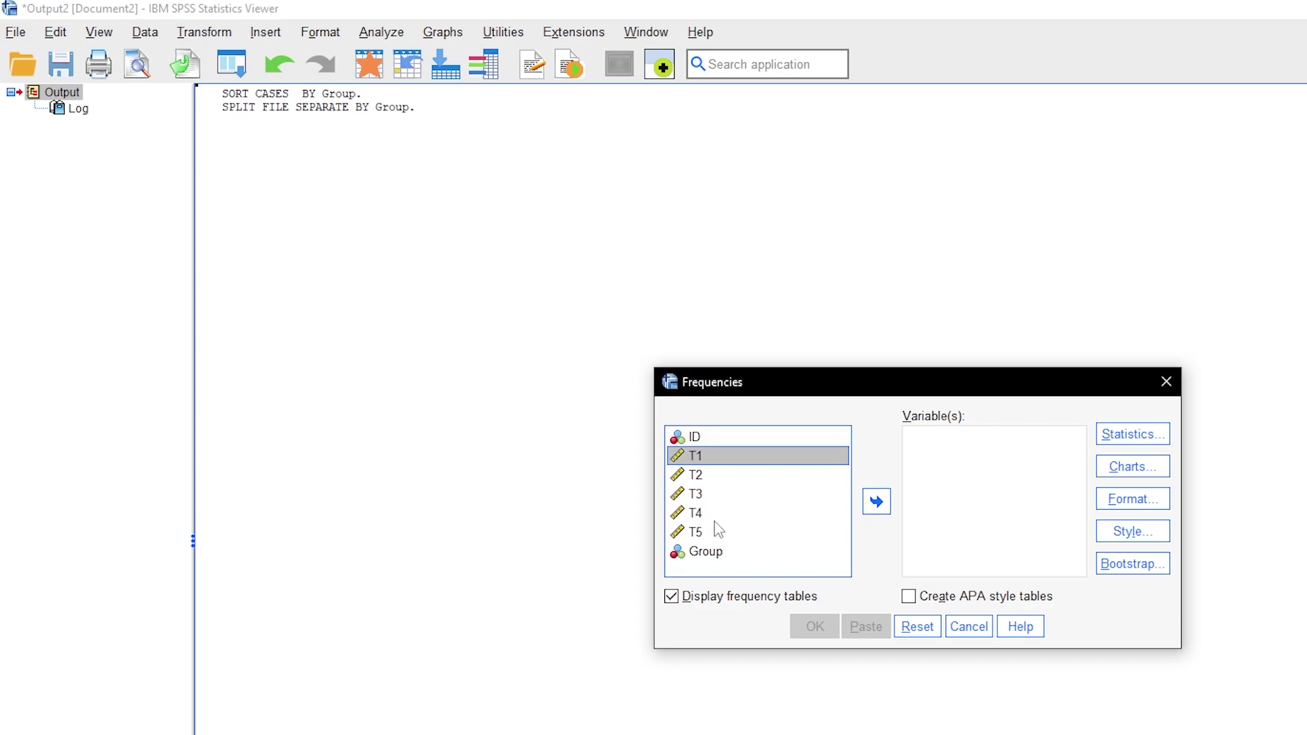
left_click(698, 534, "shift")
left_click(876, 501)
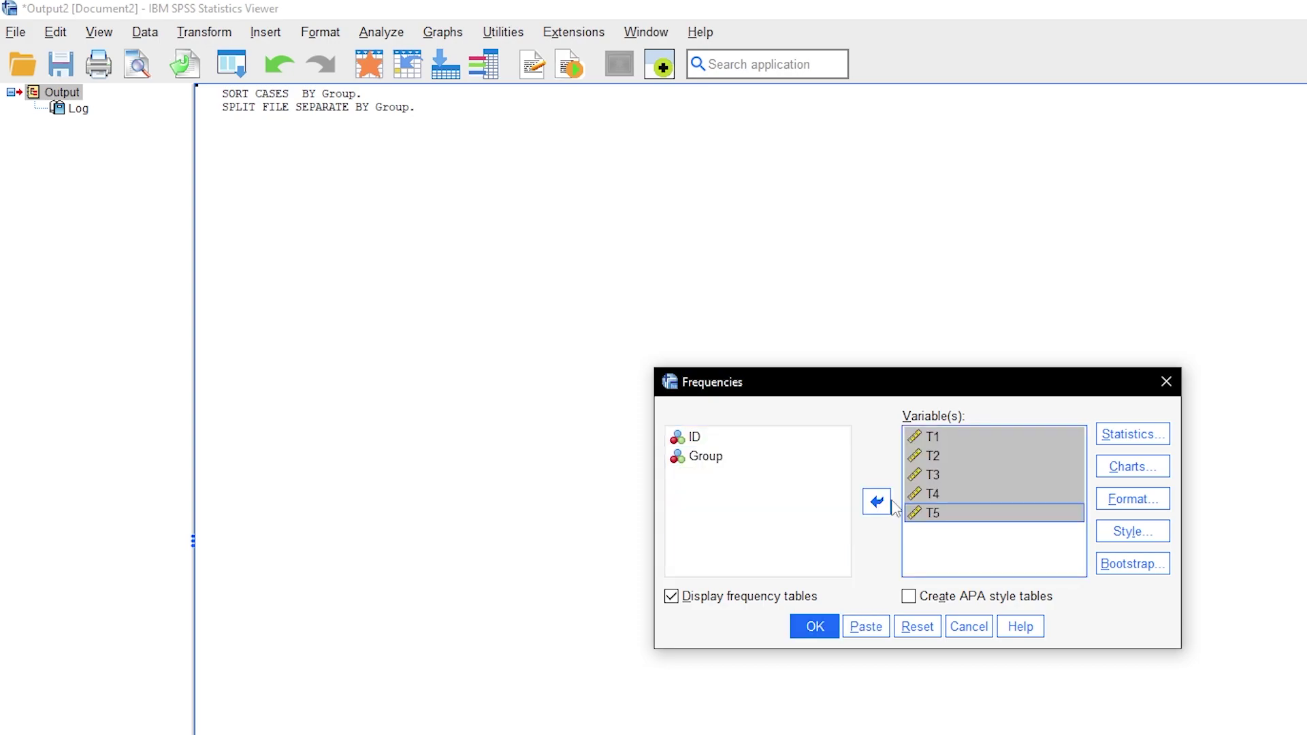
left_click(727, 596)
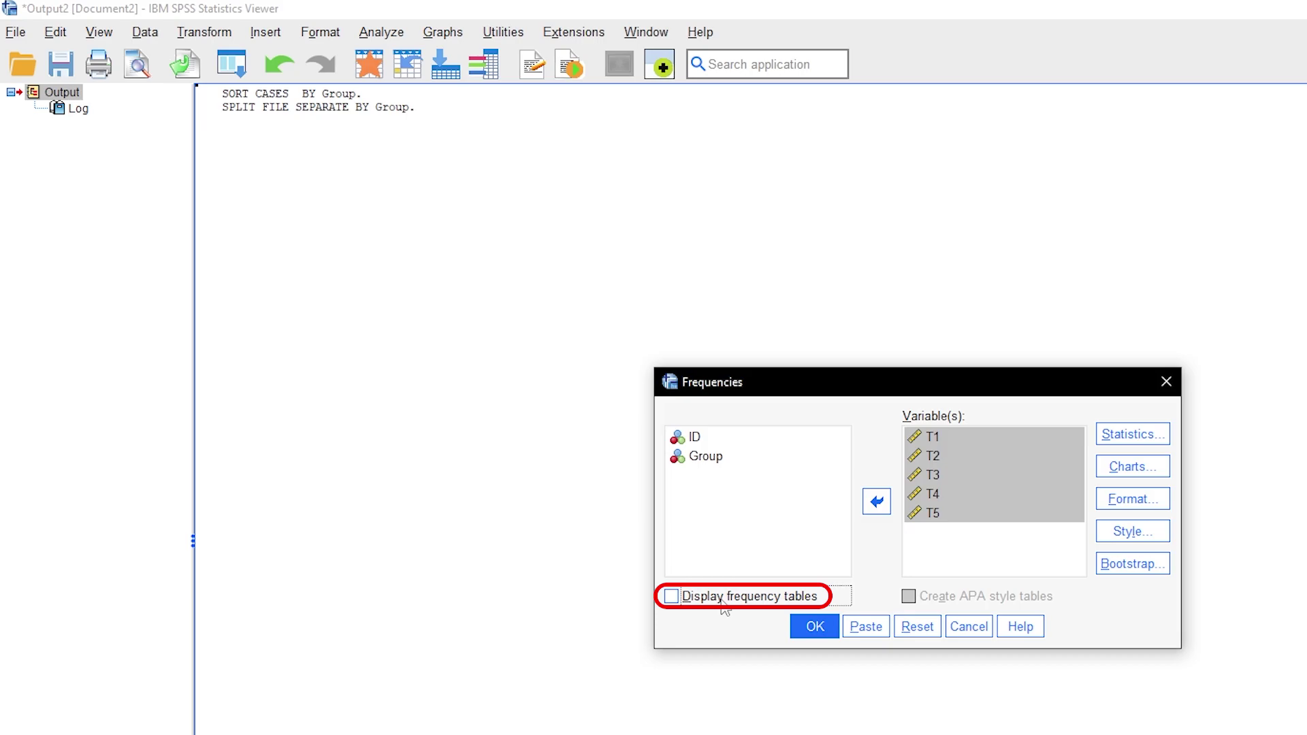
left_click(1154, 444)
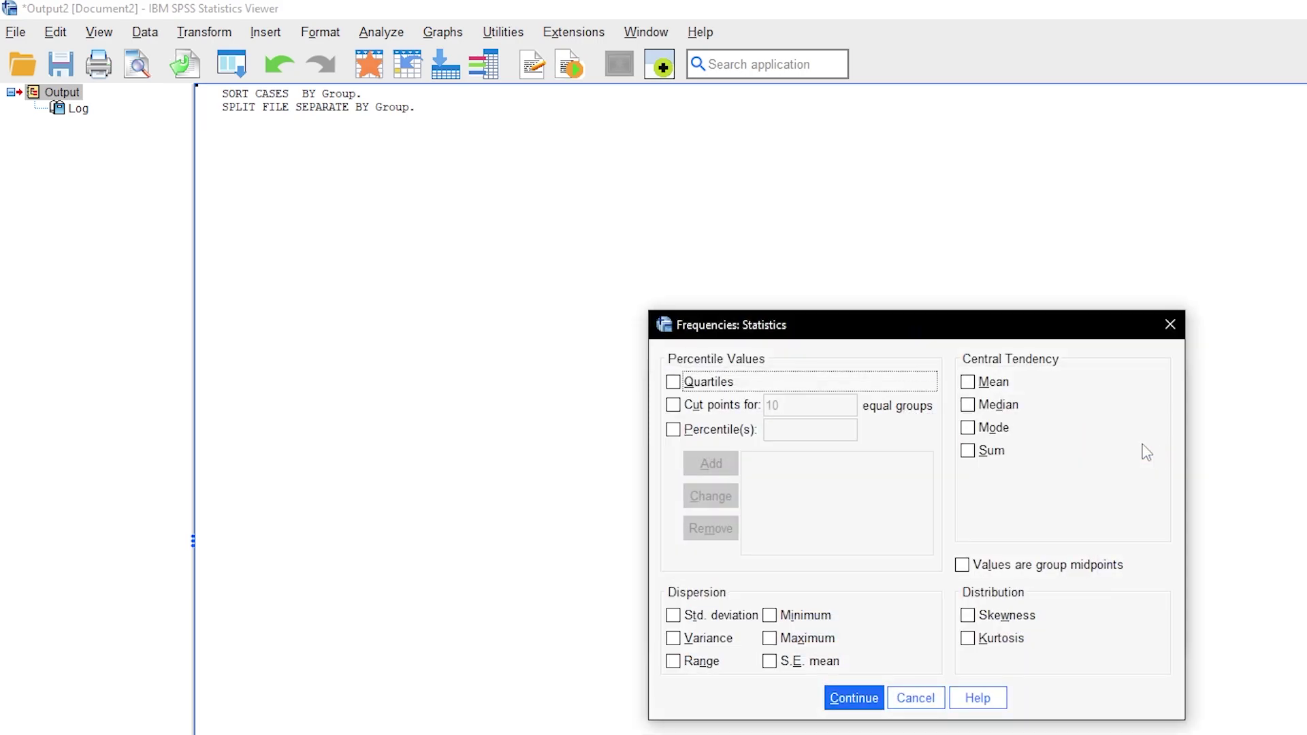
left_click(717, 641)
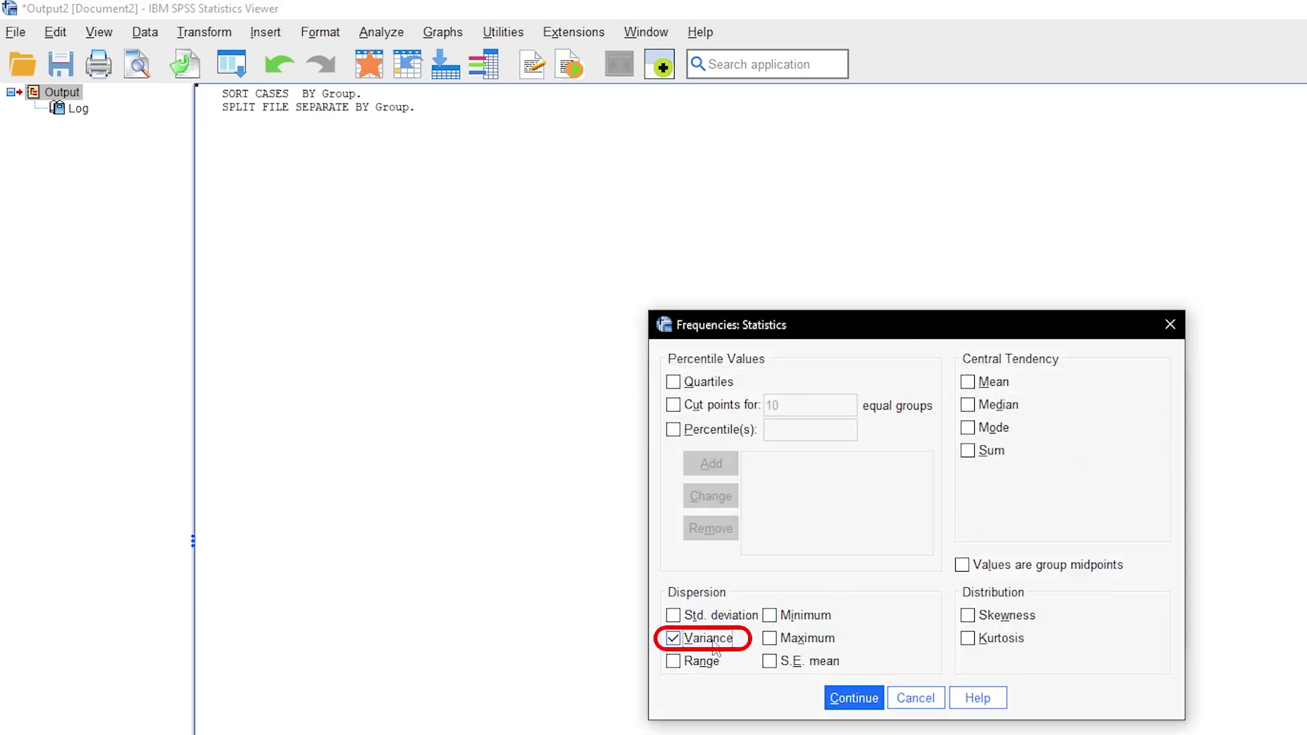
left_click(850, 698)
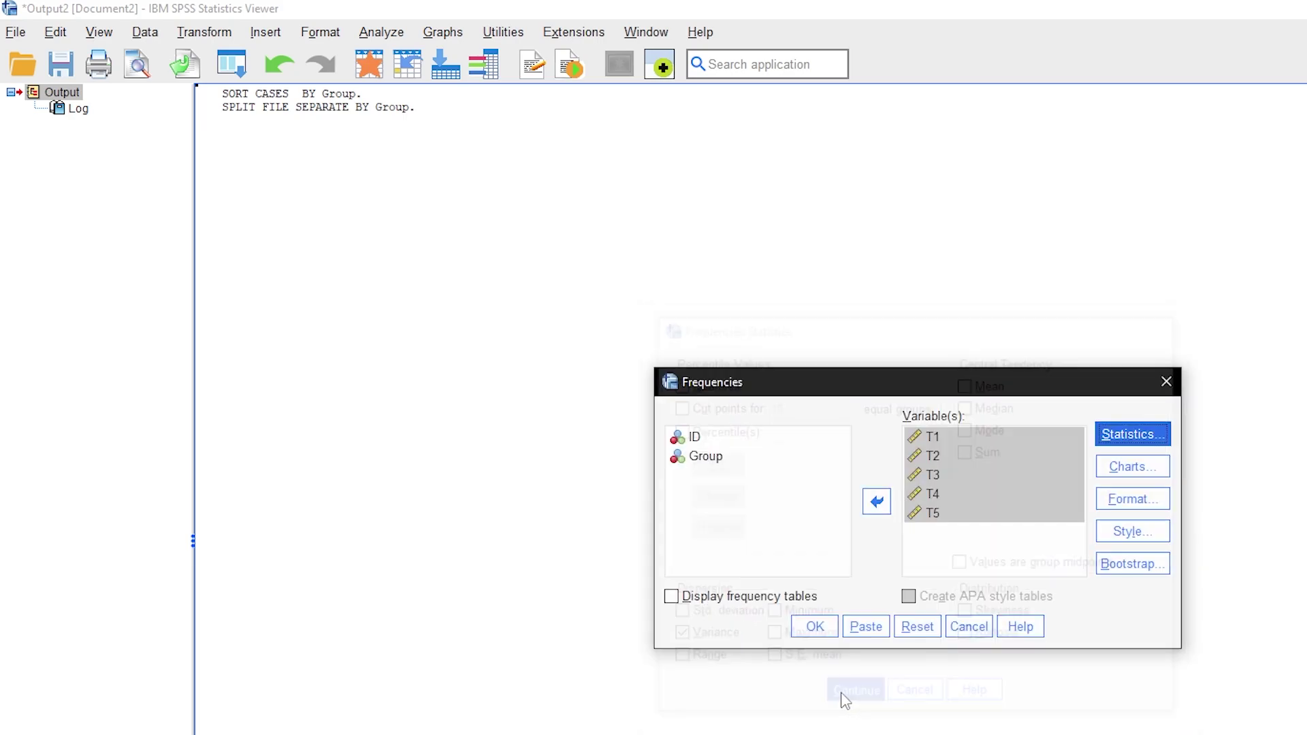
left_click(814, 627)
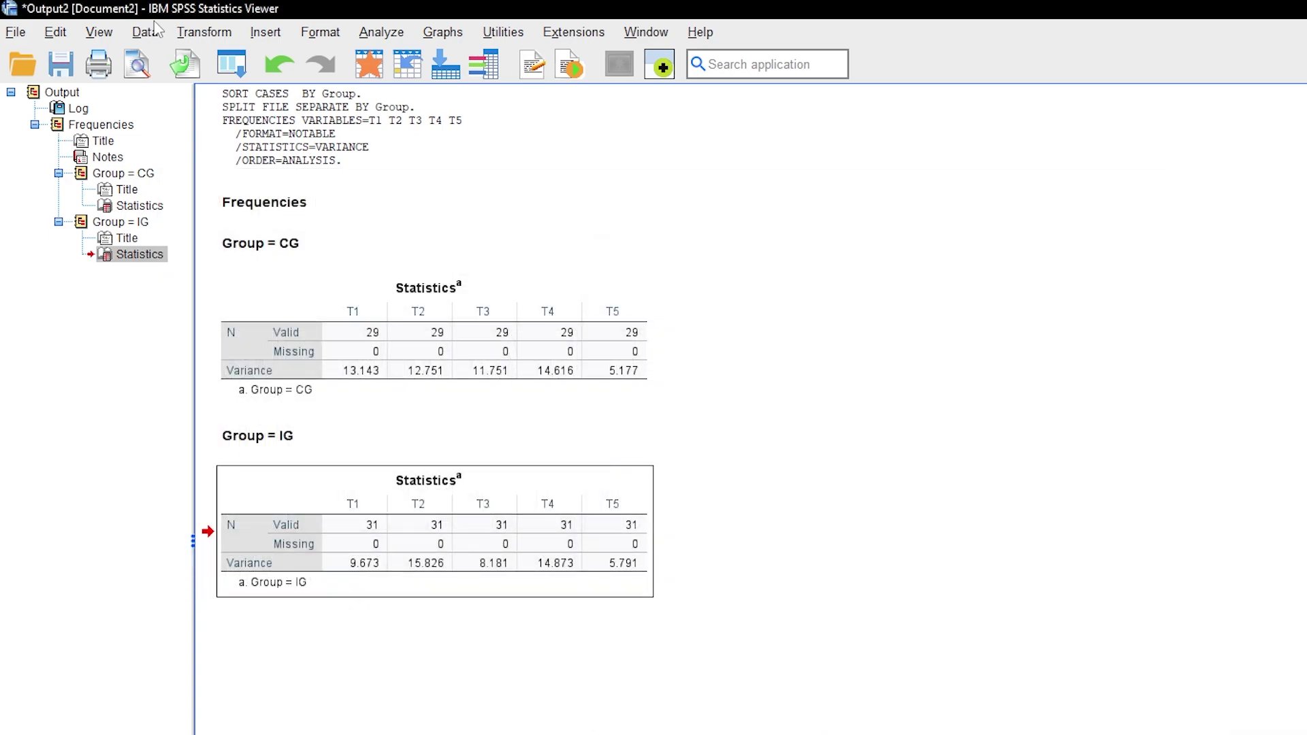
Step: Turn off split file so all cases are analyzed together
left_click(155, 32)
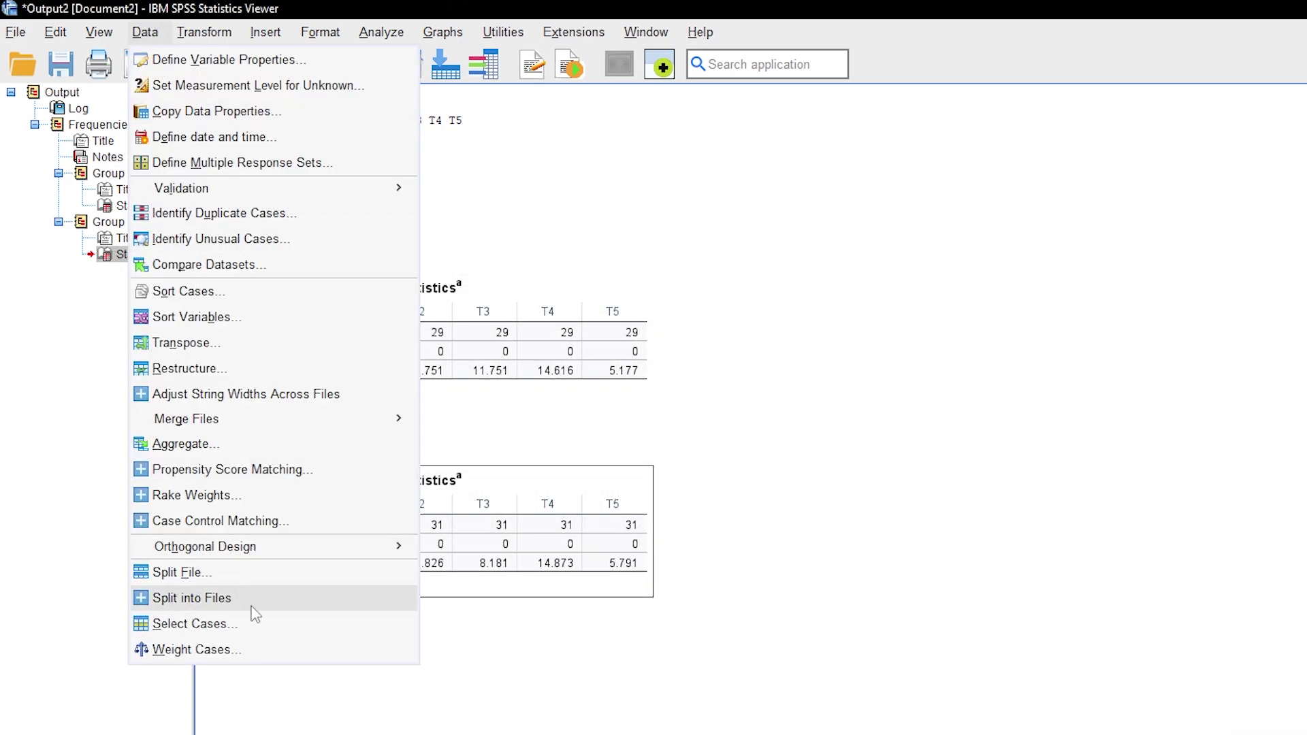
left_click(185, 572)
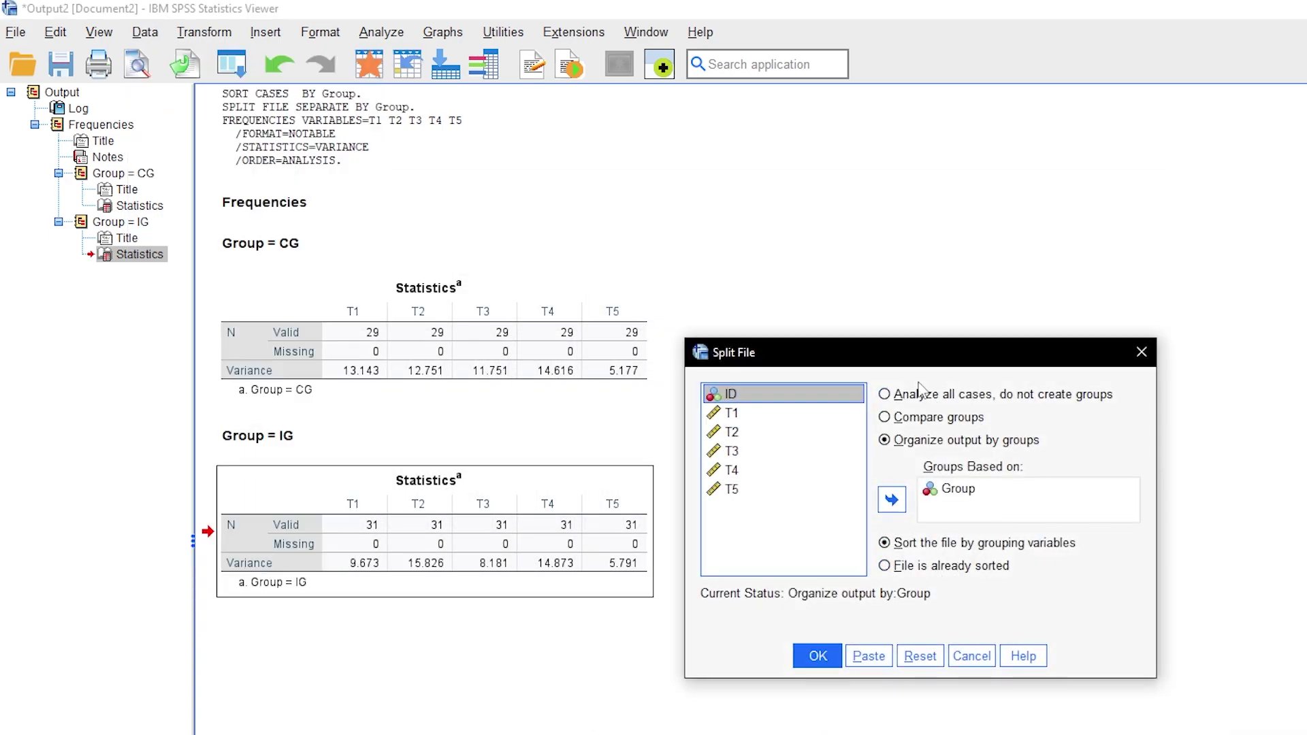
left_click(919, 394)
left_click(819, 656)
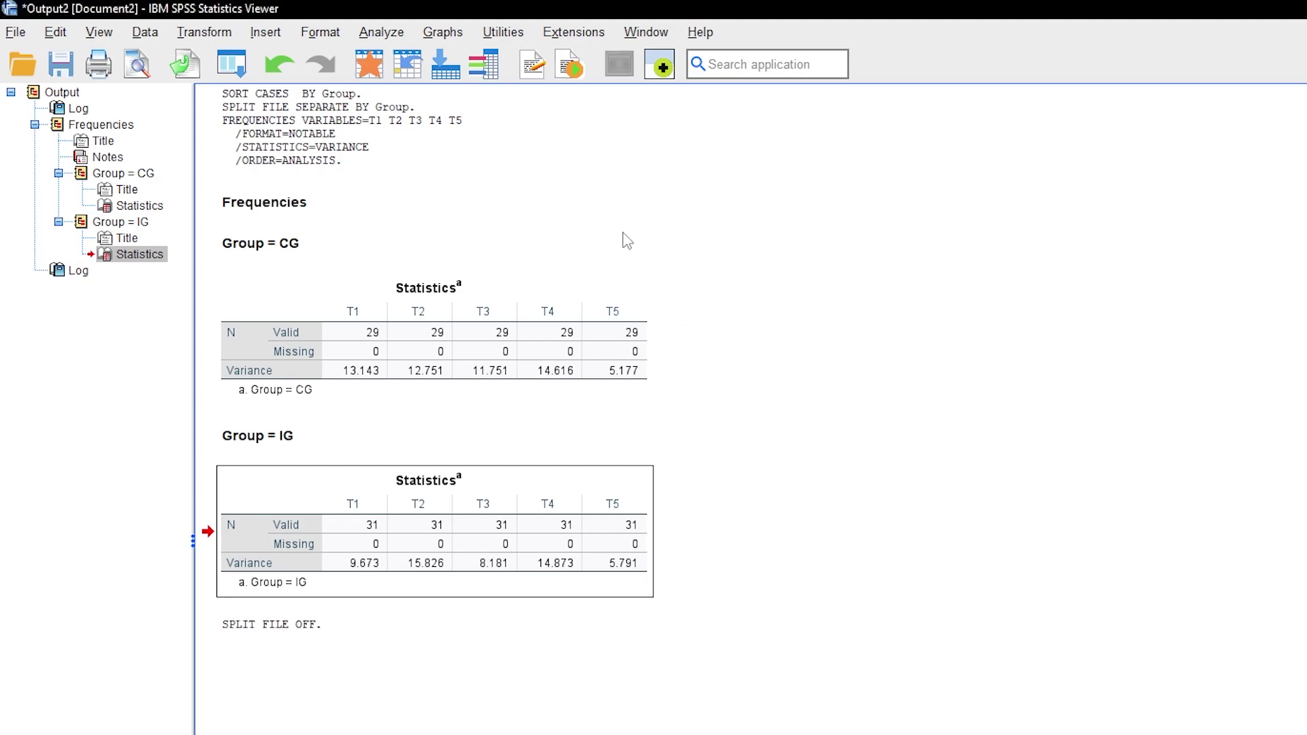
Step: Run a repeated measures ANOVA: five-level time factor T1–T5, Group between-subjects, homogeneity tests
left_click(381, 32)
mouse_move(439, 226)
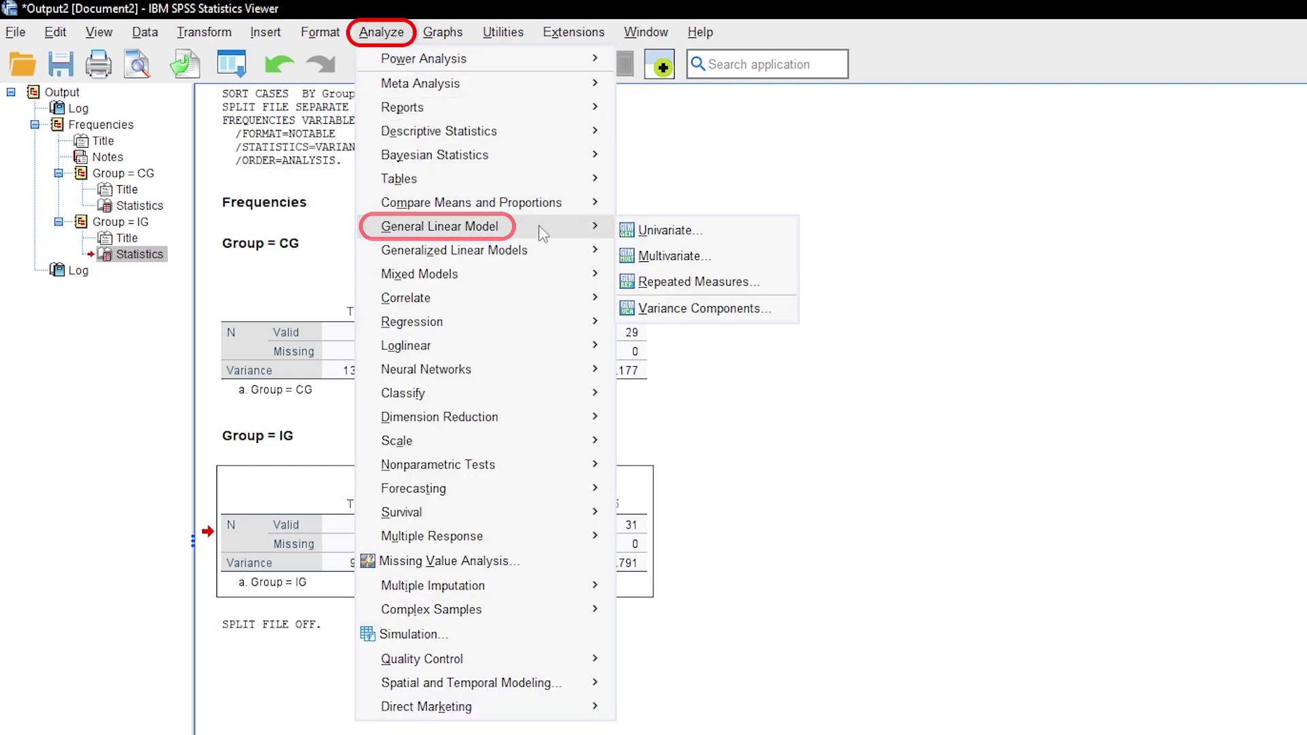
left_click(708, 284)
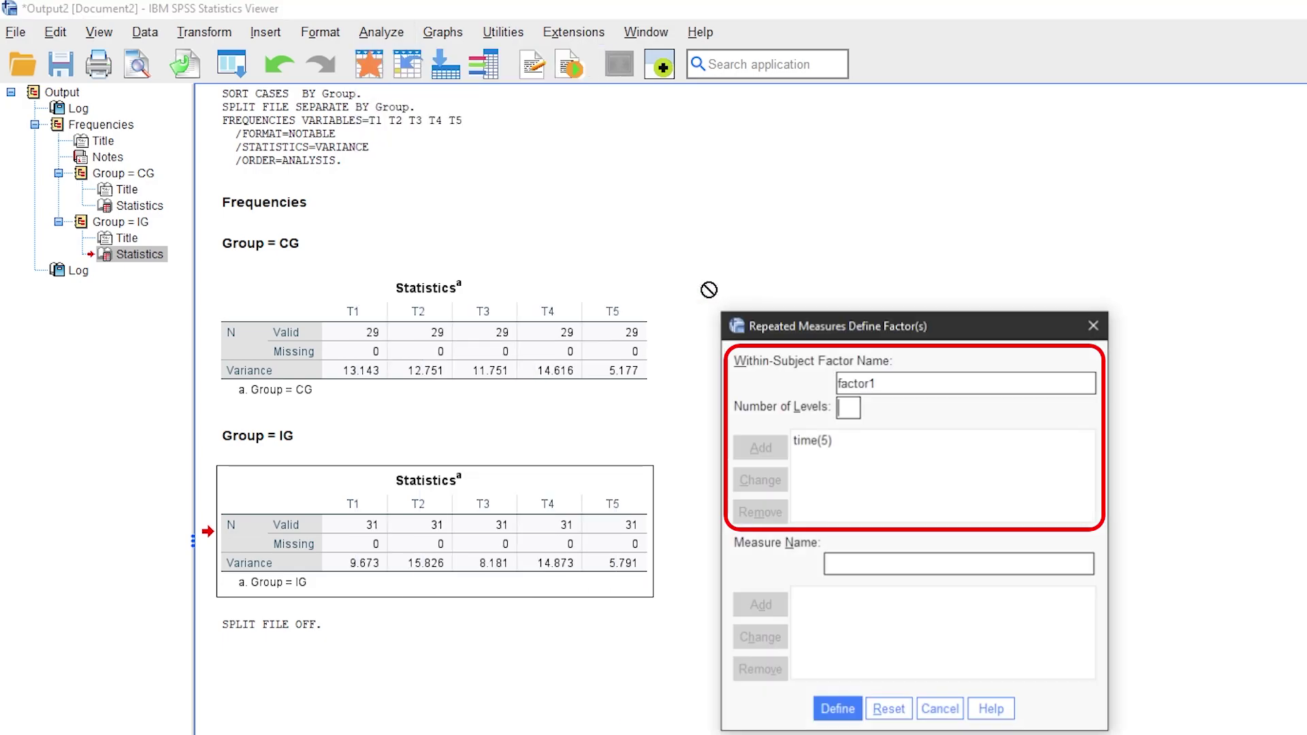
left_click(837, 711)
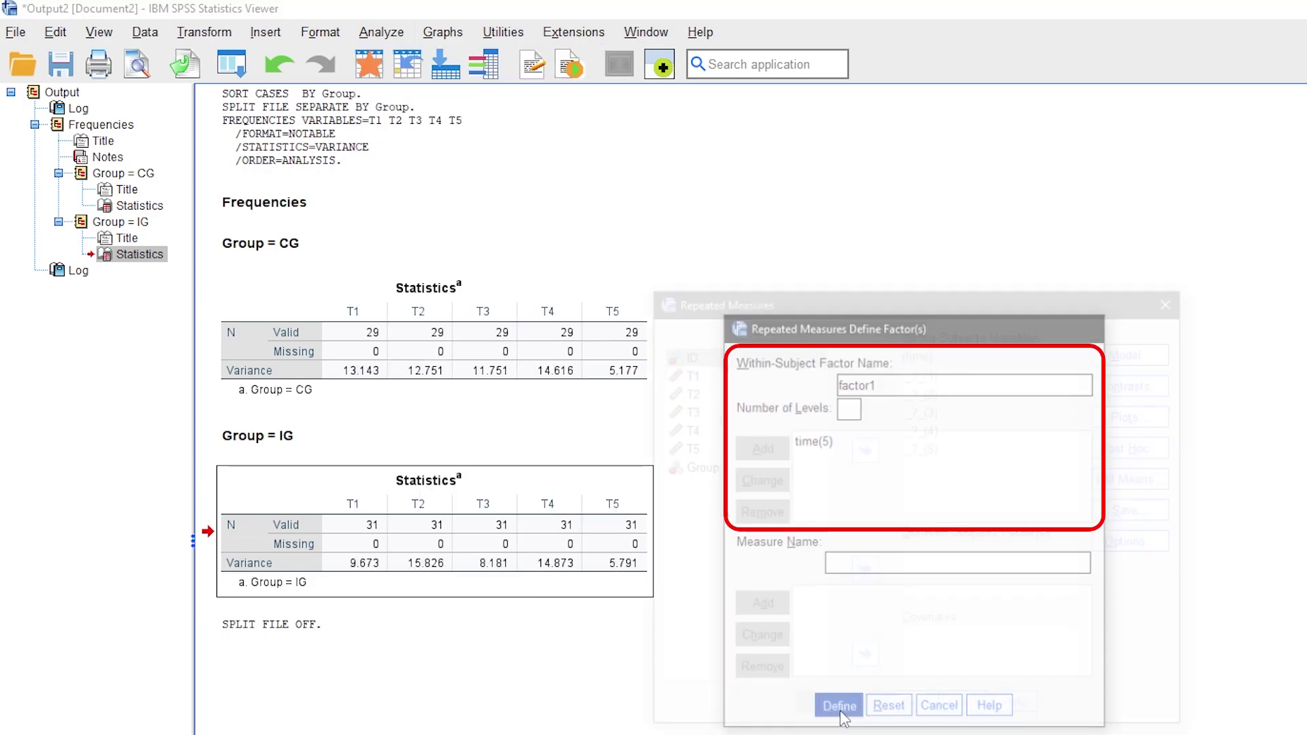
left_click(702, 447, "shift")
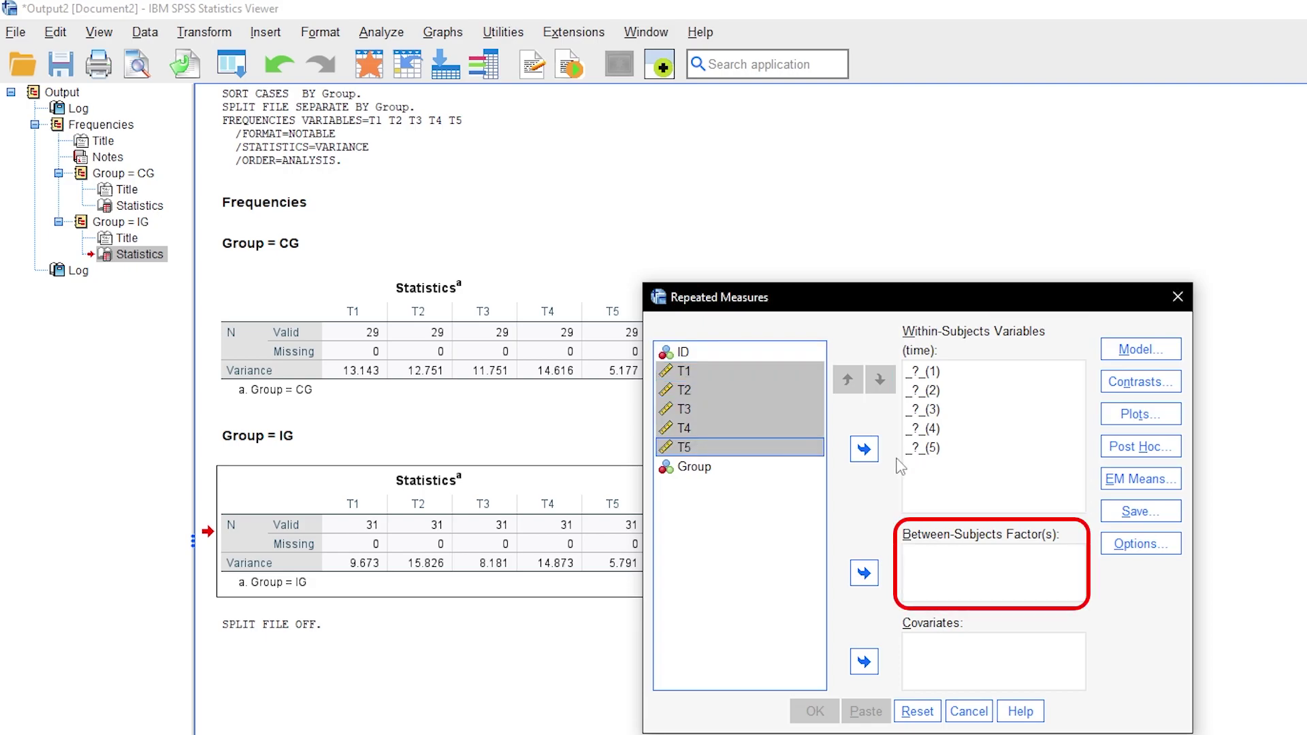
left_click(864, 448)
left_click(704, 372)
left_click(864, 574)
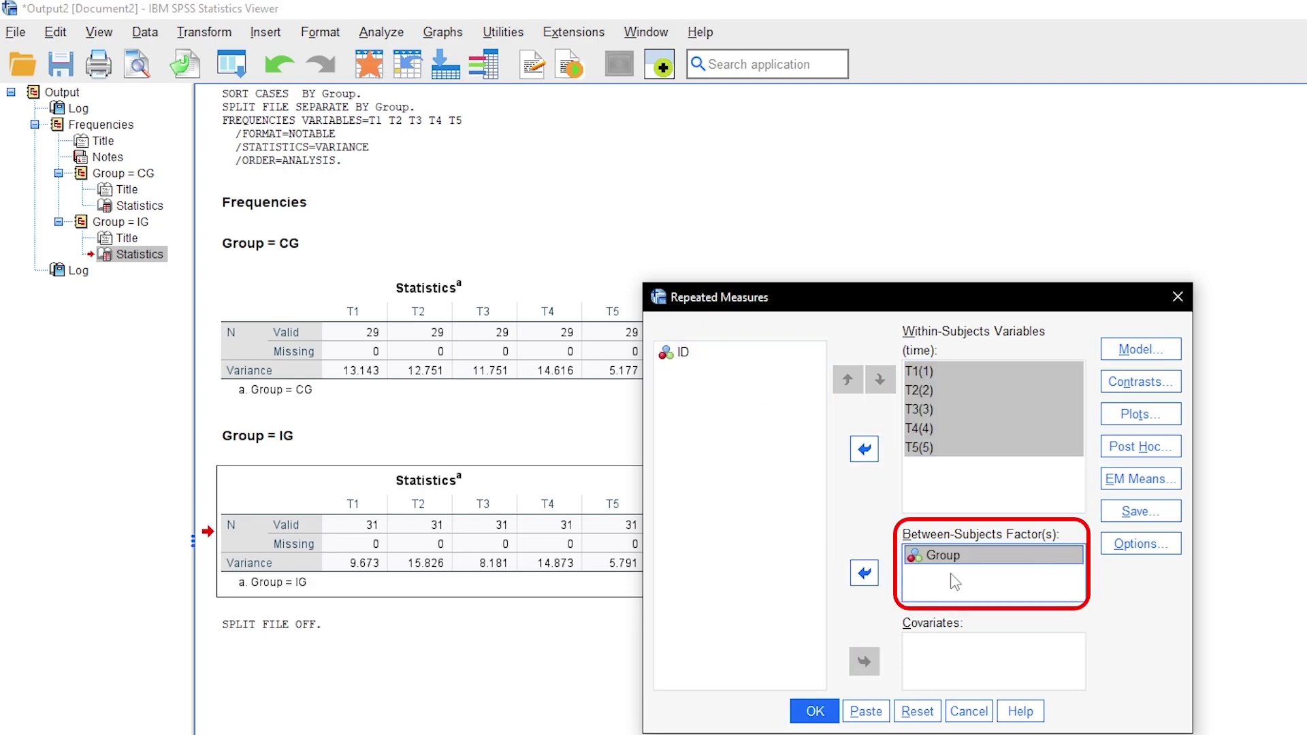
left_click(1124, 546)
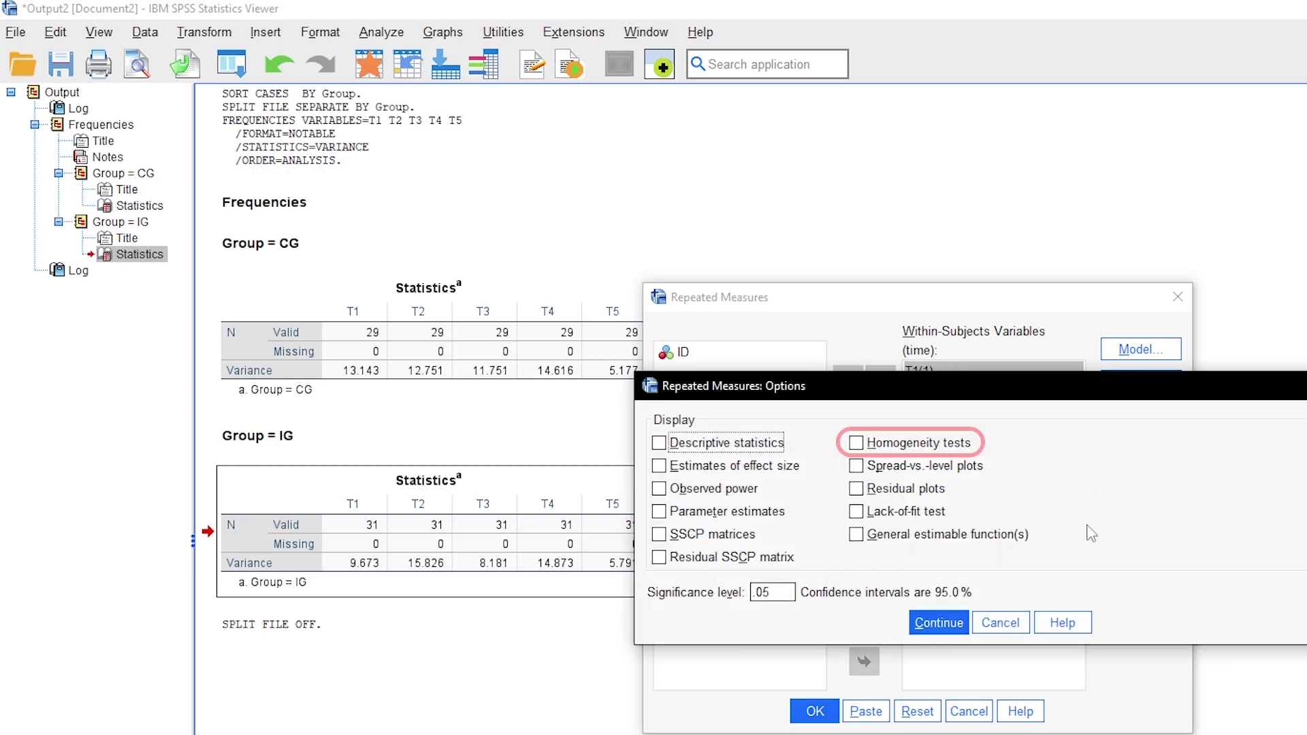
left_click(900, 444)
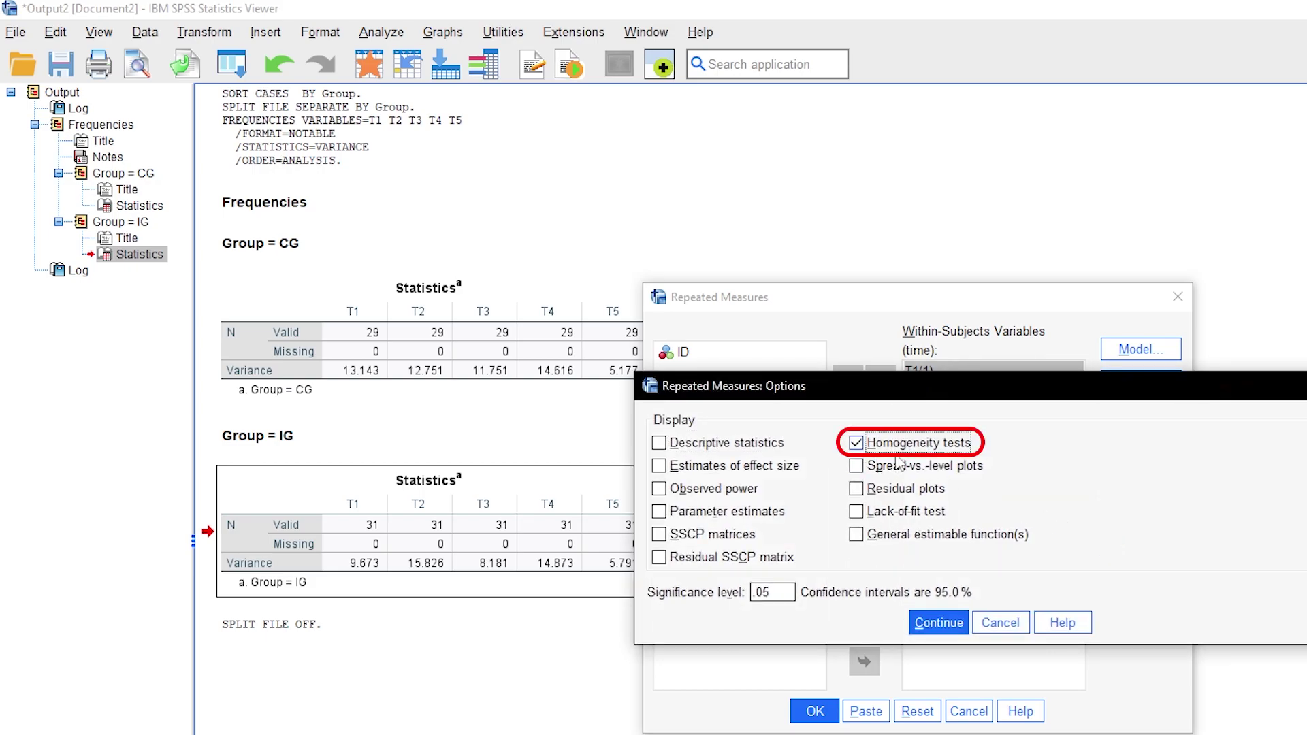
left_click(945, 624)
left_click(812, 710)
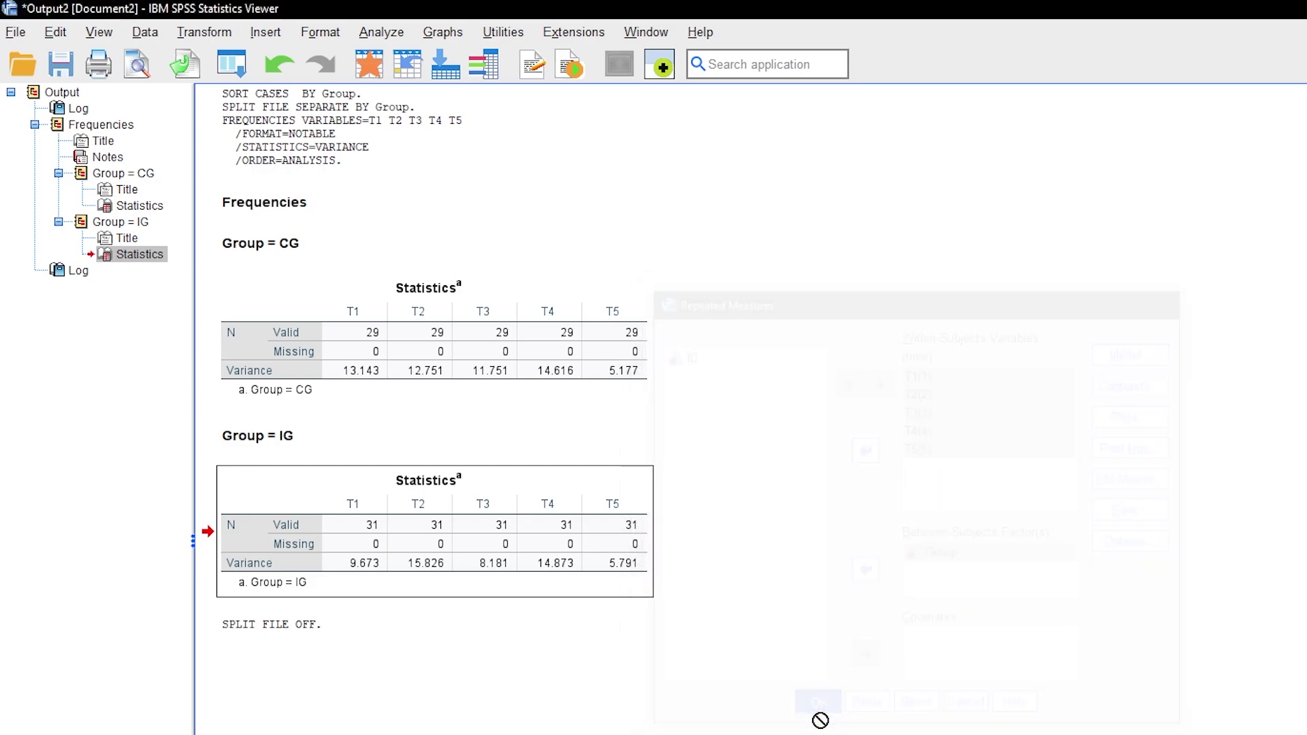
scroll(821, 719, "down", 5)
scroll(820, 720, "down", 3)
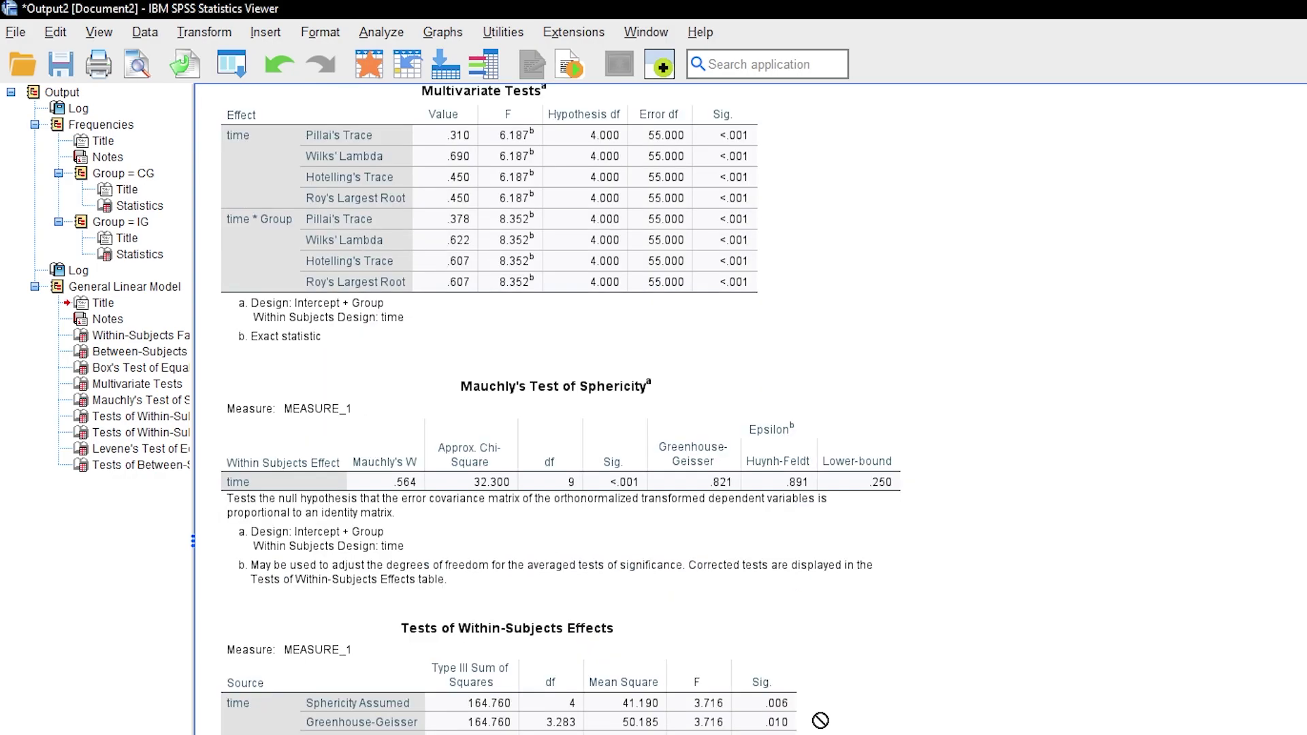
scroll(819, 720, "down", 5)
scroll(820, 721, "down", 5)
scroll(820, 719, "down", 5)
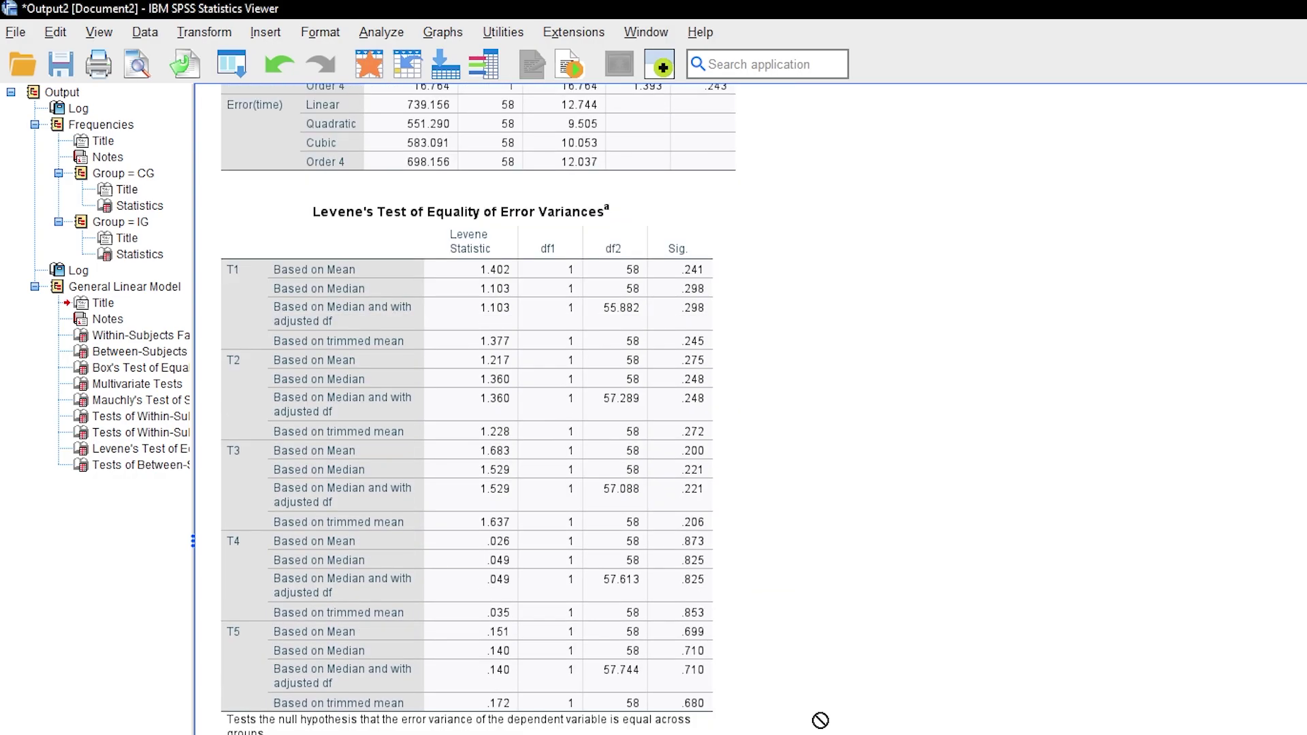
scroll(819, 720, "down", 2)
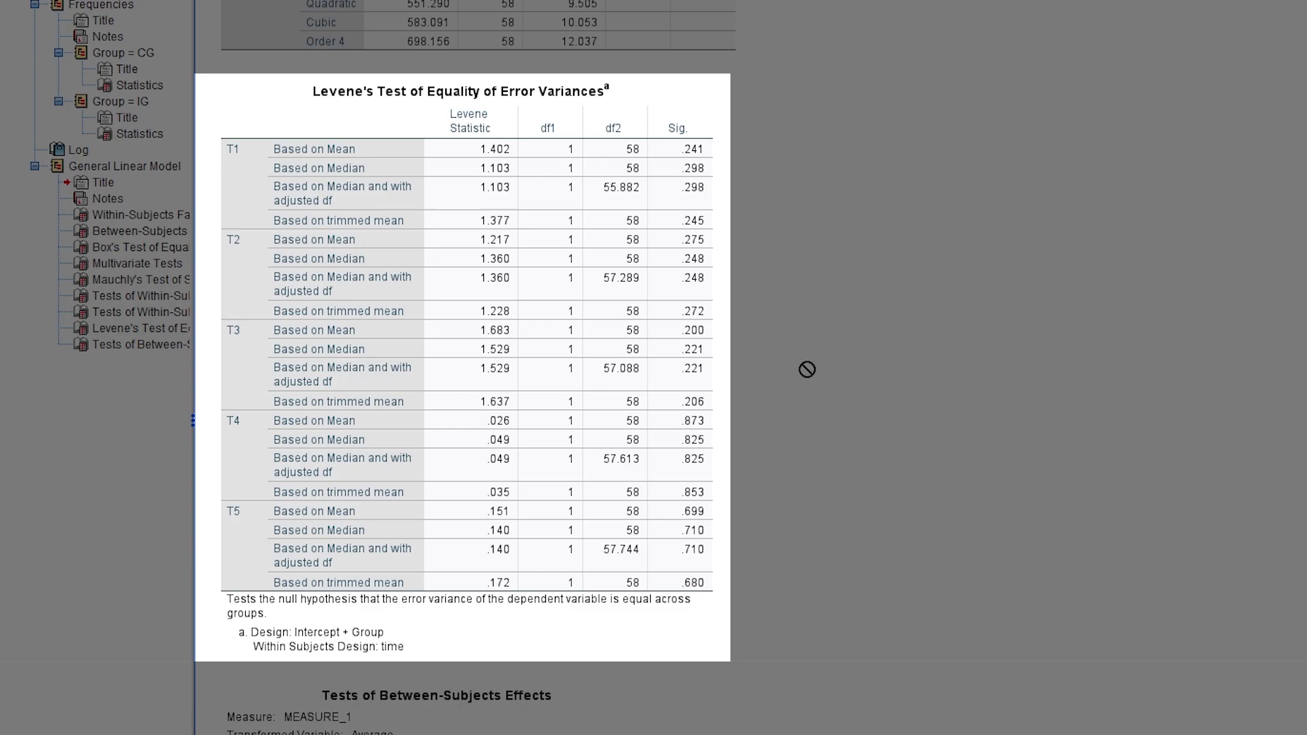